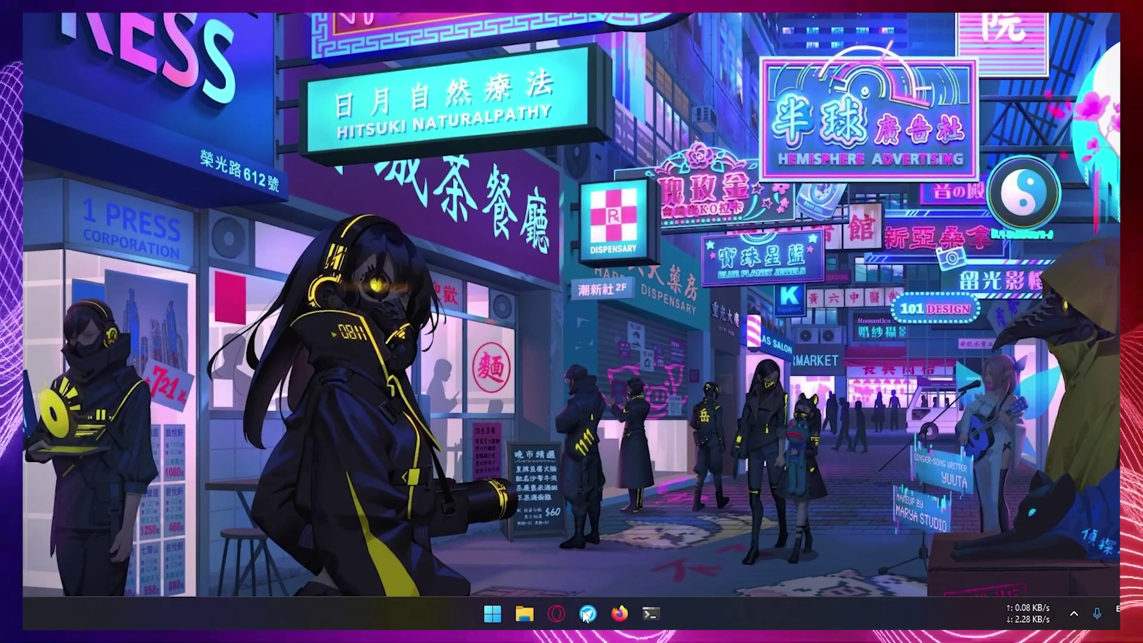
Step: Load opautoclicker.org in Firefox from the address bar
{"action": "left_click", "coordinate": [576, 616]}
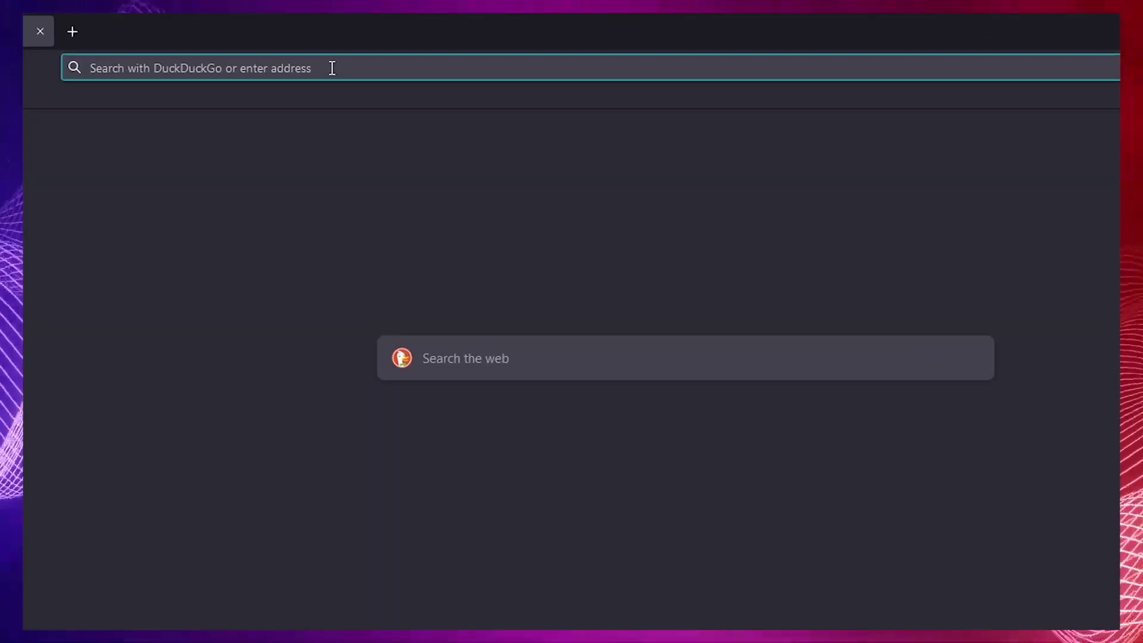
{"action": "type", "text": "opautoc"}
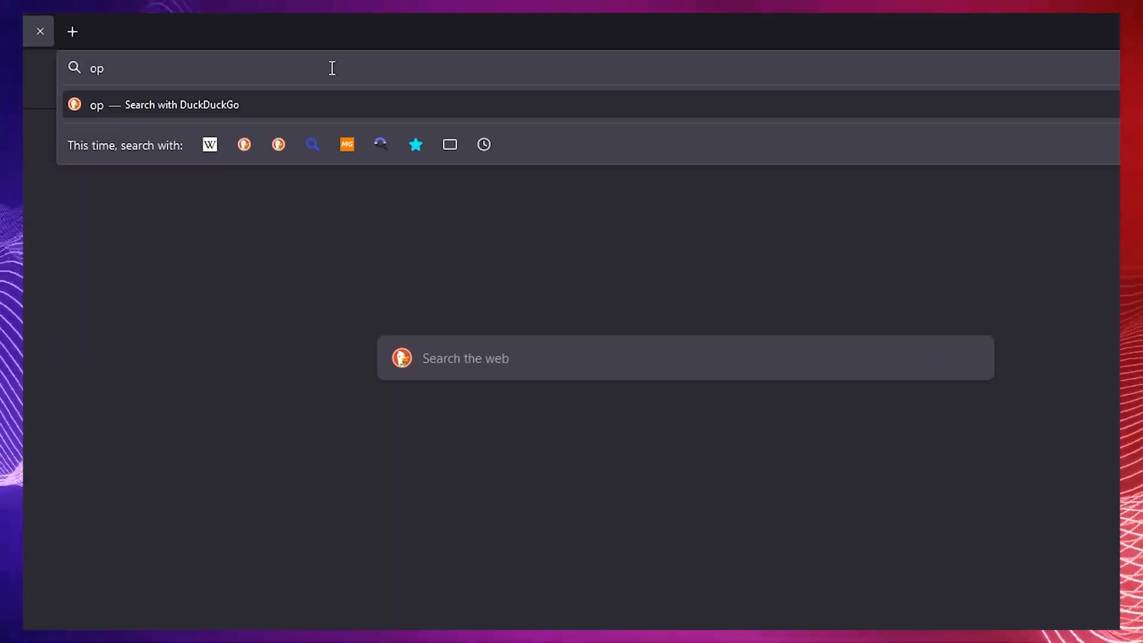
{"action": "type", "text": "licker."}
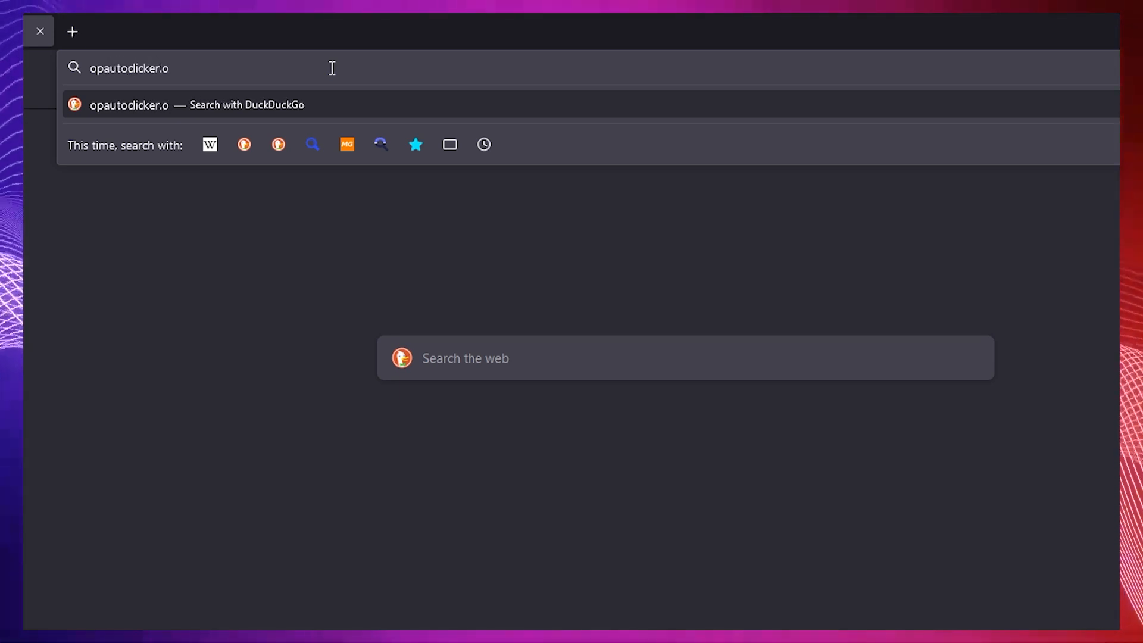
{"action": "type", "text": "org"}
{"action": "key", "text": "Return"}
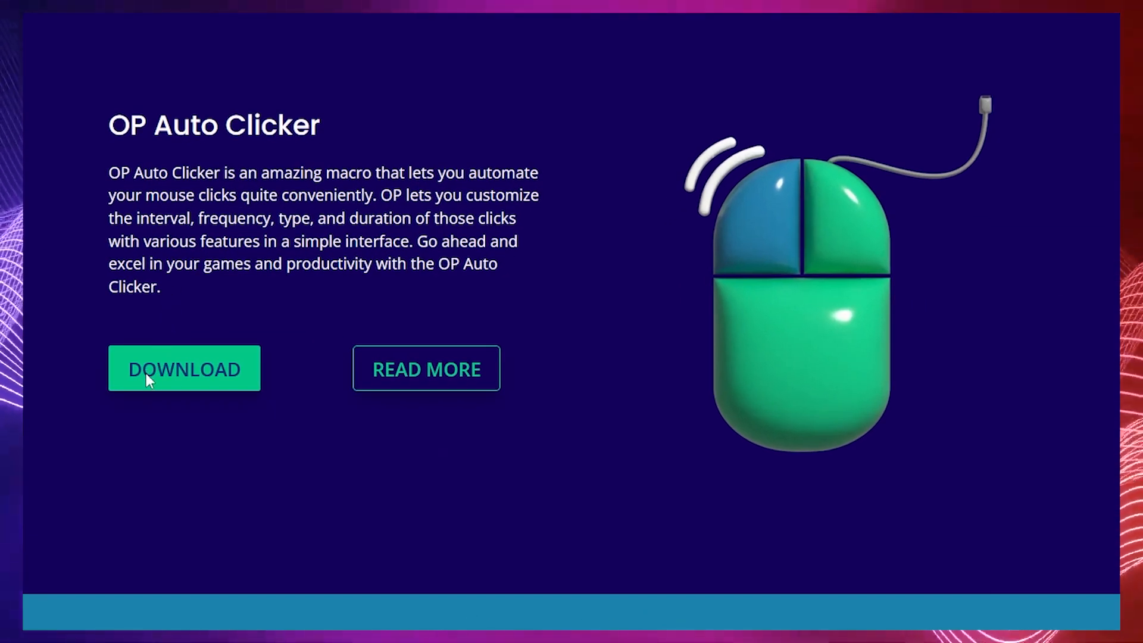
Step: Follow the site's Windows download to the Microsoft Store page for Auto Clicker
{"action": "left_click", "coordinate": [148, 379]}
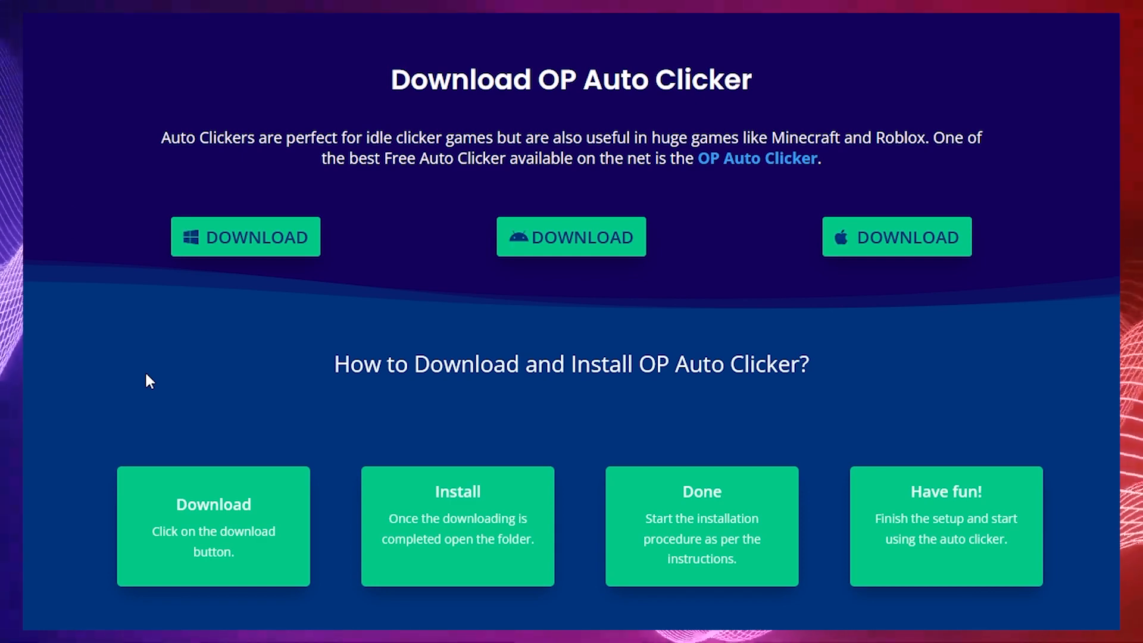
{"action": "left_click", "coordinate": [227, 247]}
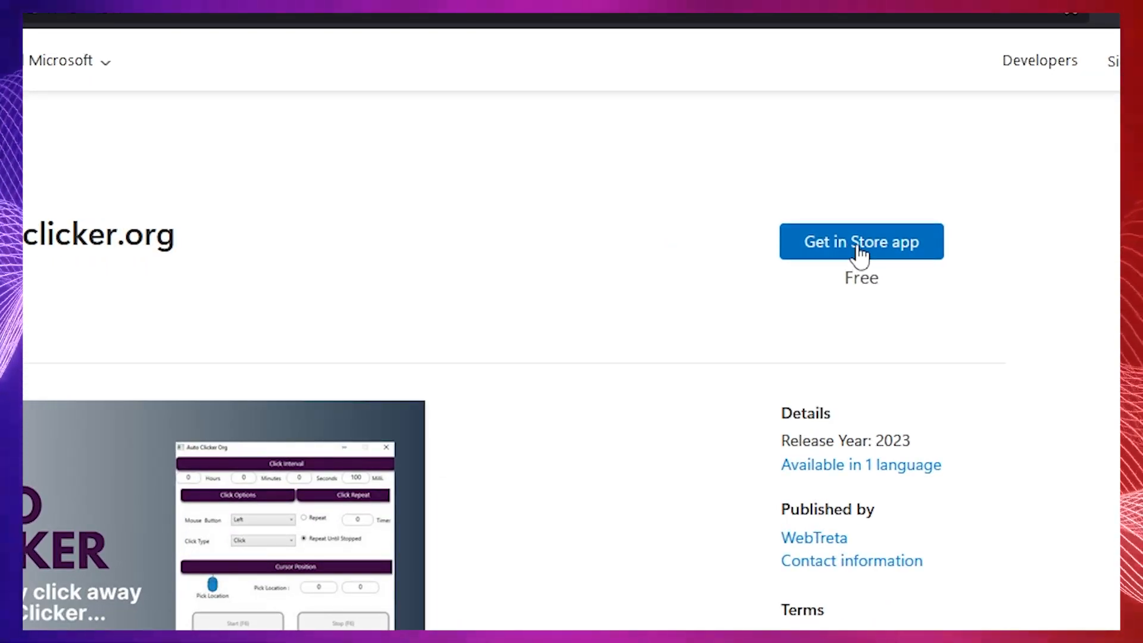
Step: Install Auto Clicker - autoclicker.org through the Microsoft Store app
{"action": "left_click", "coordinate": [859, 254]}
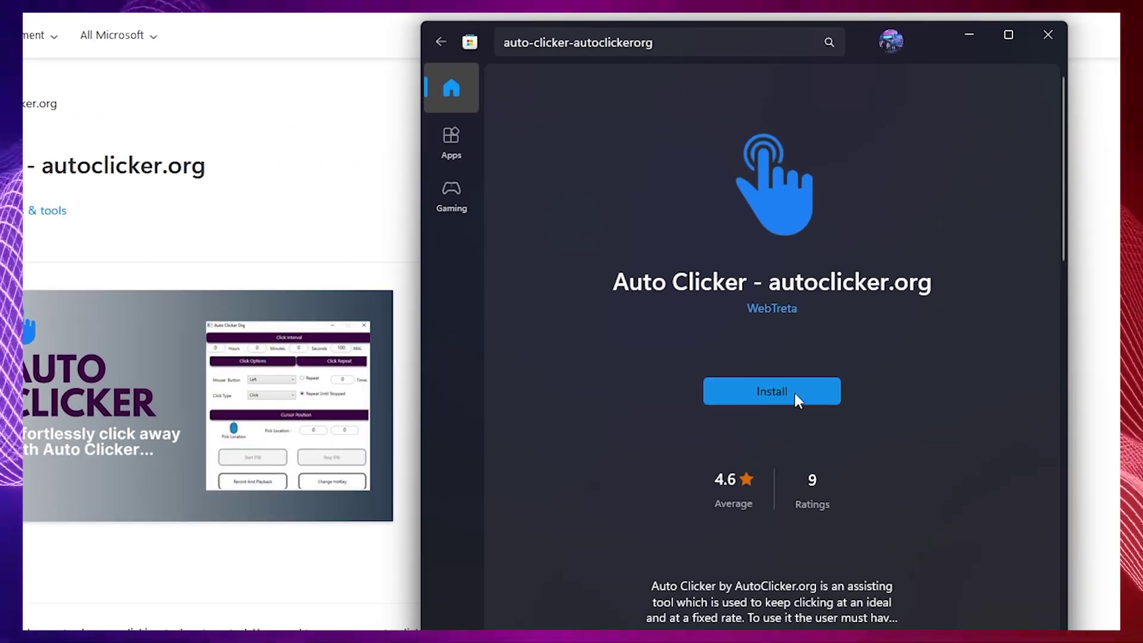
{"action": "left_click", "coordinate": [791, 393]}
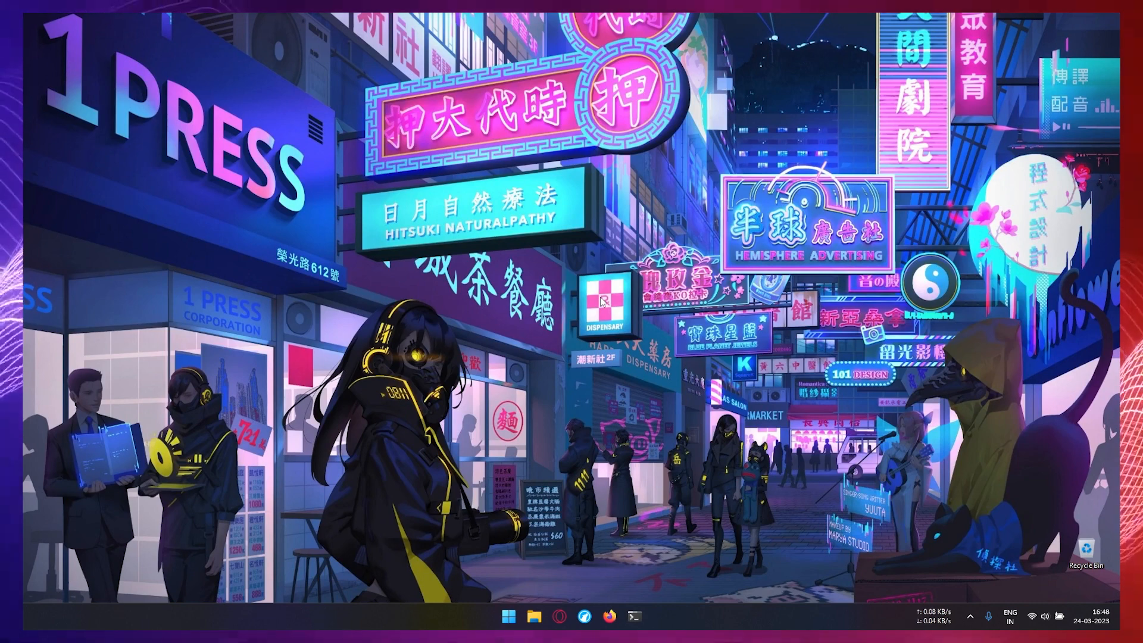
Step: Launch AutoClickerOrg from Start search and set 100 ms interval, left button, single click
{"action": "key", "text": "super"}
{"action": "type", "text": "au"}
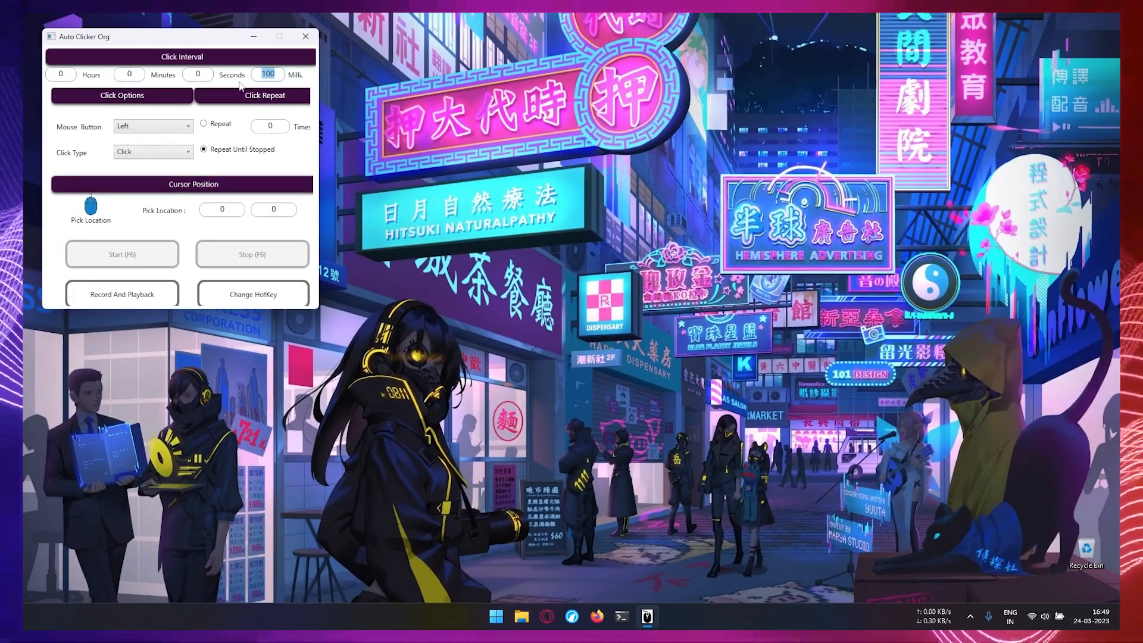
{"action": "double_click", "coordinate": [266, 75]}
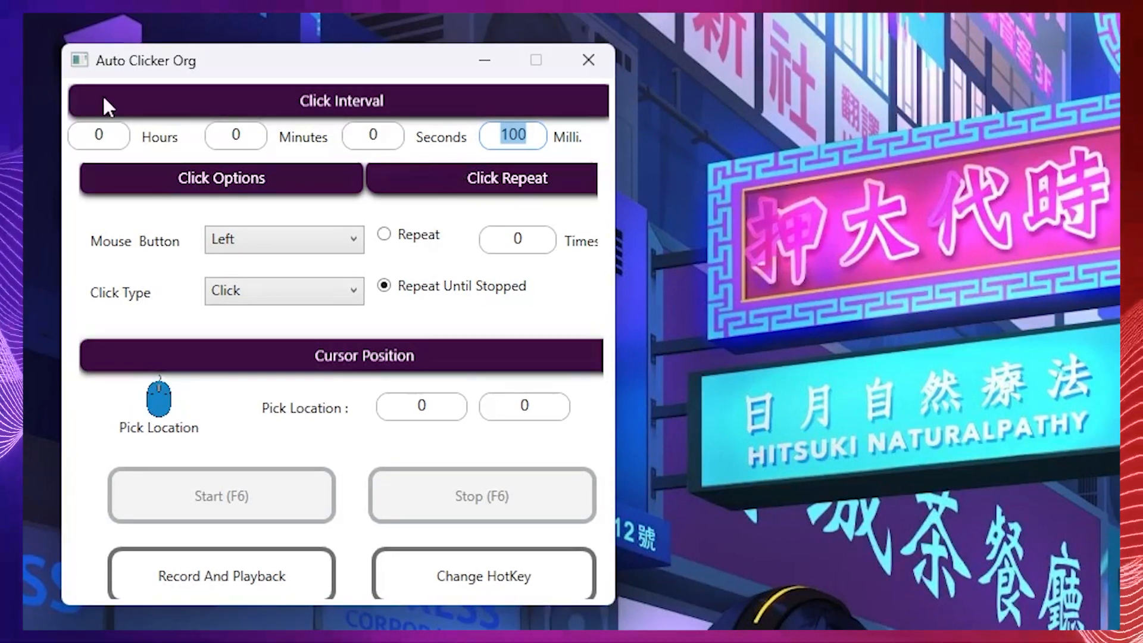
{"action": "left_click", "coordinate": [273, 239]}
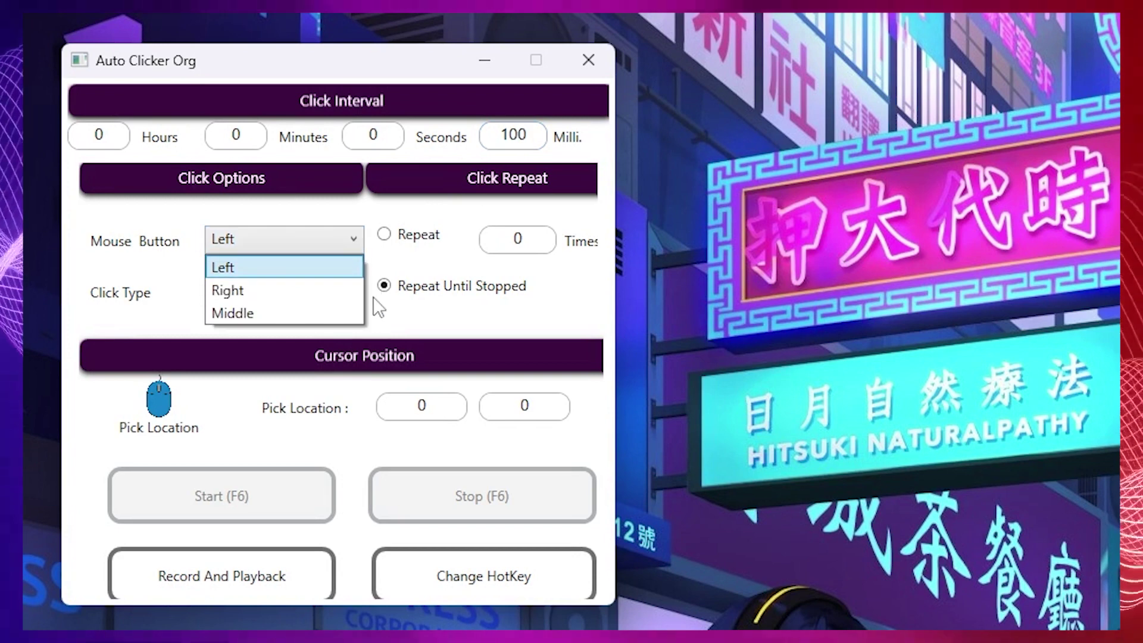
{"action": "left_click", "coordinate": [259, 263]}
{"action": "left_click", "coordinate": [258, 289]}
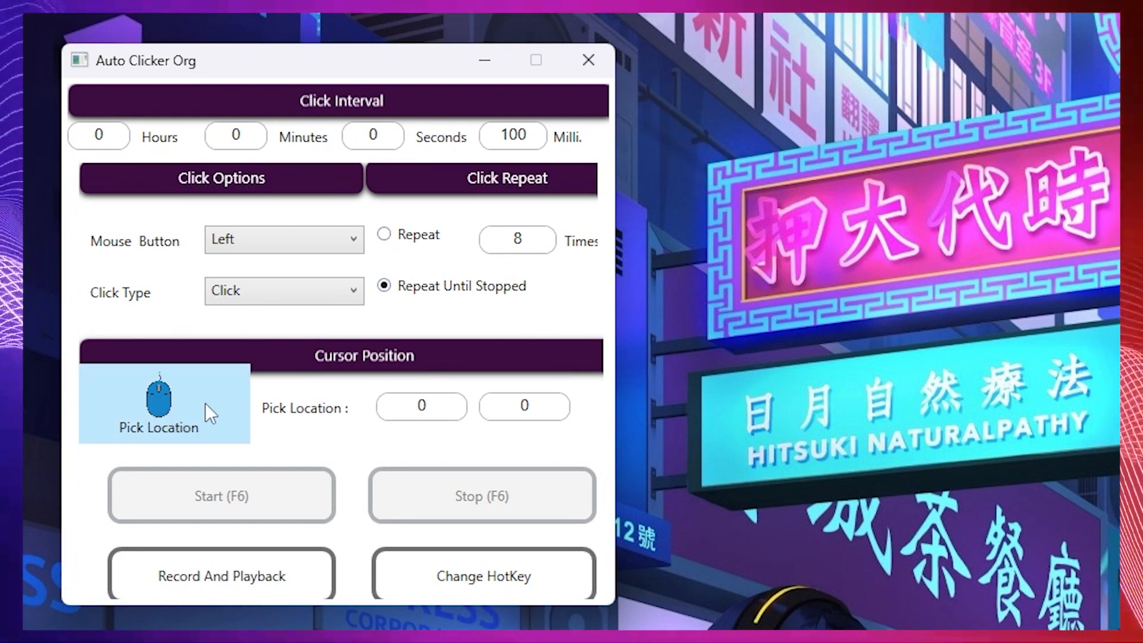
Step: Pick the desktop spot 1019, 504 as the click location and start auto-clicking
{"action": "left_click", "coordinate": [174, 405]}
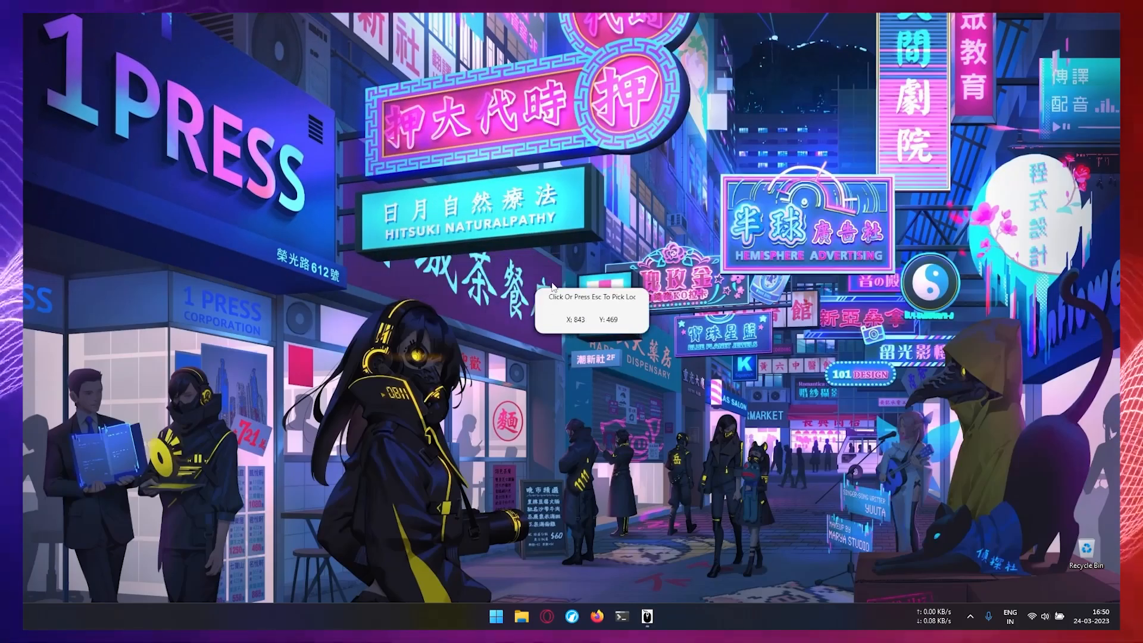
{"action": "left_click", "coordinate": [606, 302]}
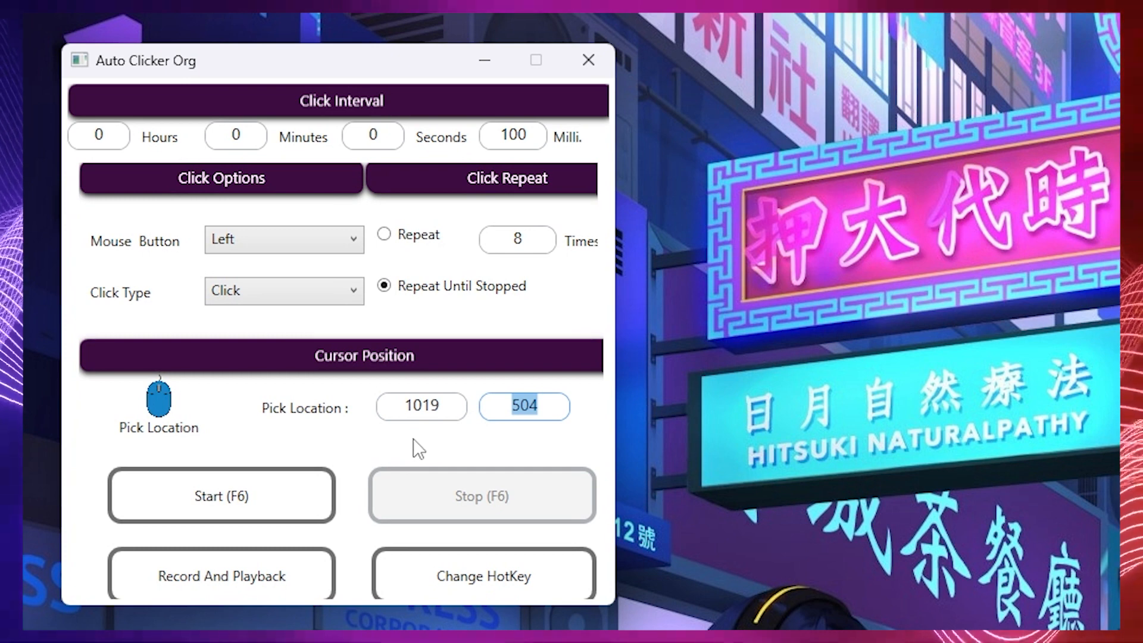
{"action": "left_click", "coordinate": [278, 512]}
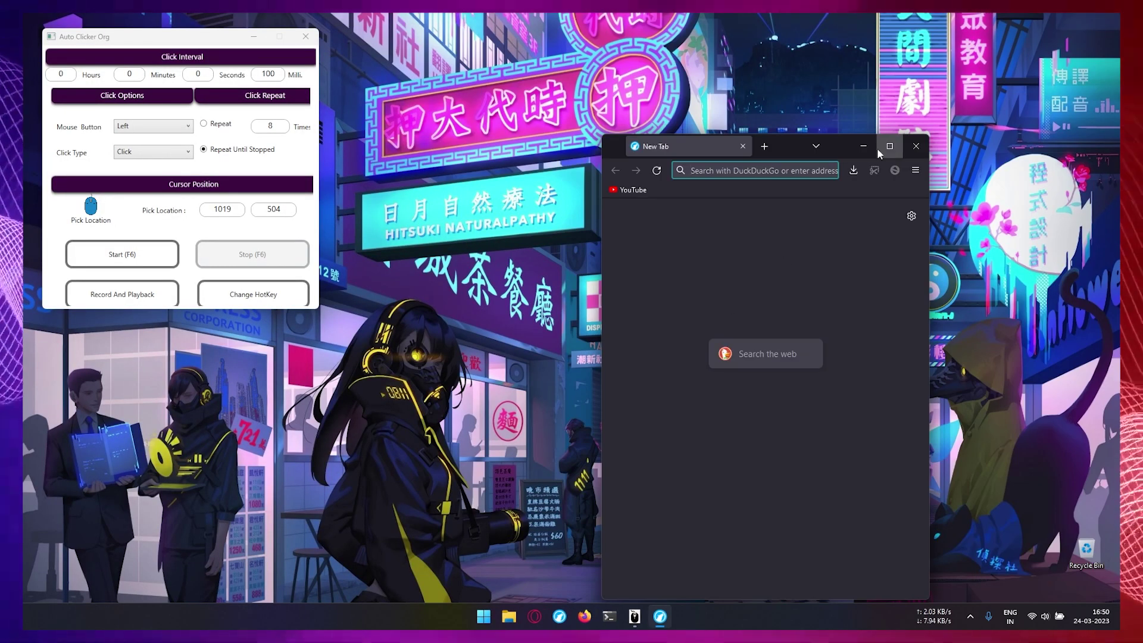
Step: Move the clicker window aside and load cpstest.org from a 'cps.net' address search
{"action": "left_click", "coordinate": [879, 151]}
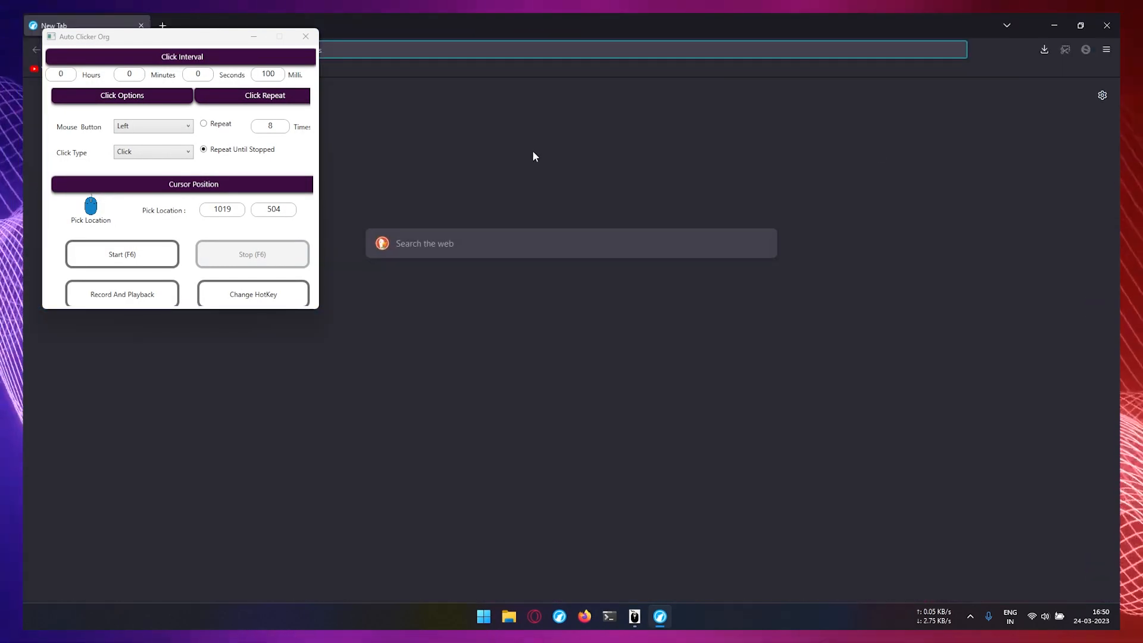
{"action": "left_click_drag", "start_coordinate": [208, 38], "coordinate": [210, 259]}
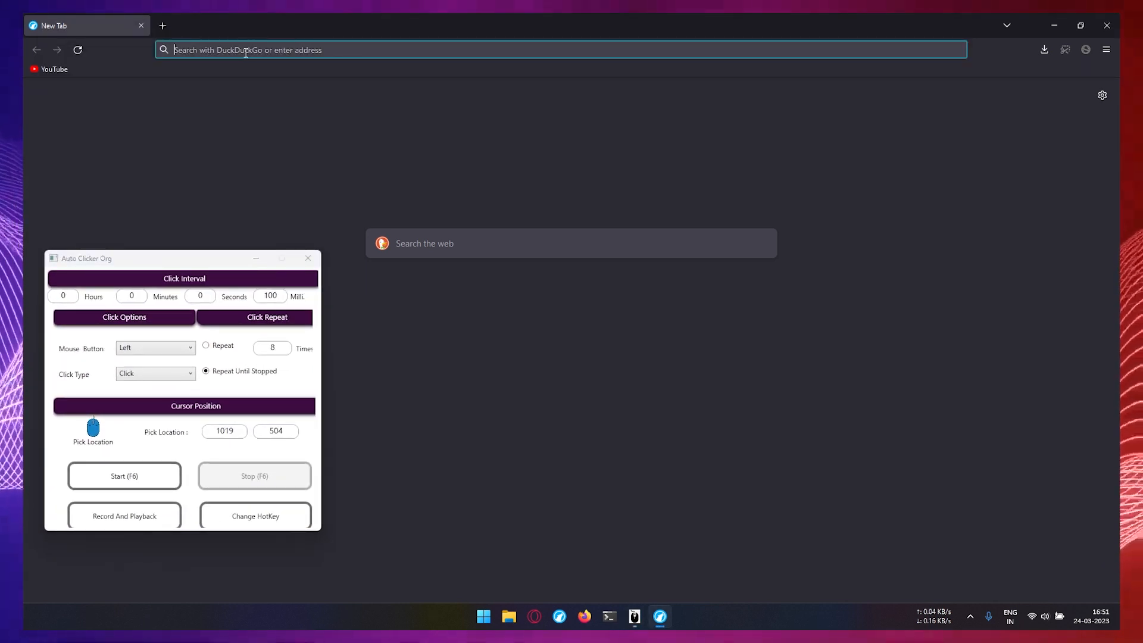
{"action": "type", "text": "cps.net"}
{"action": "key", "text": "Return"}
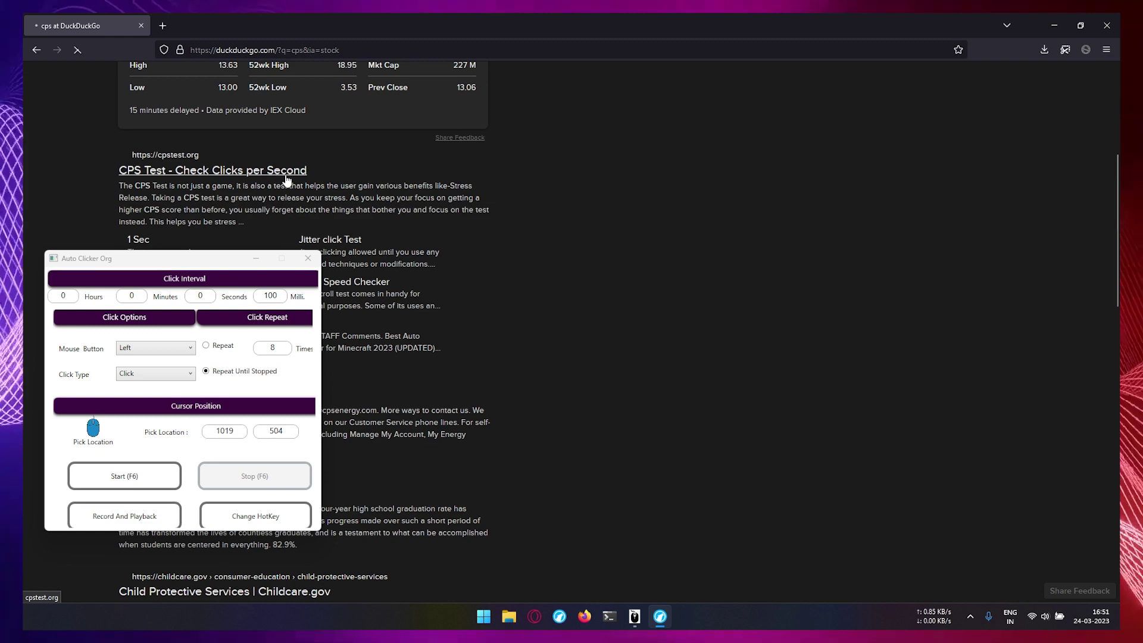
{"action": "left_click", "coordinate": [253, 170]}
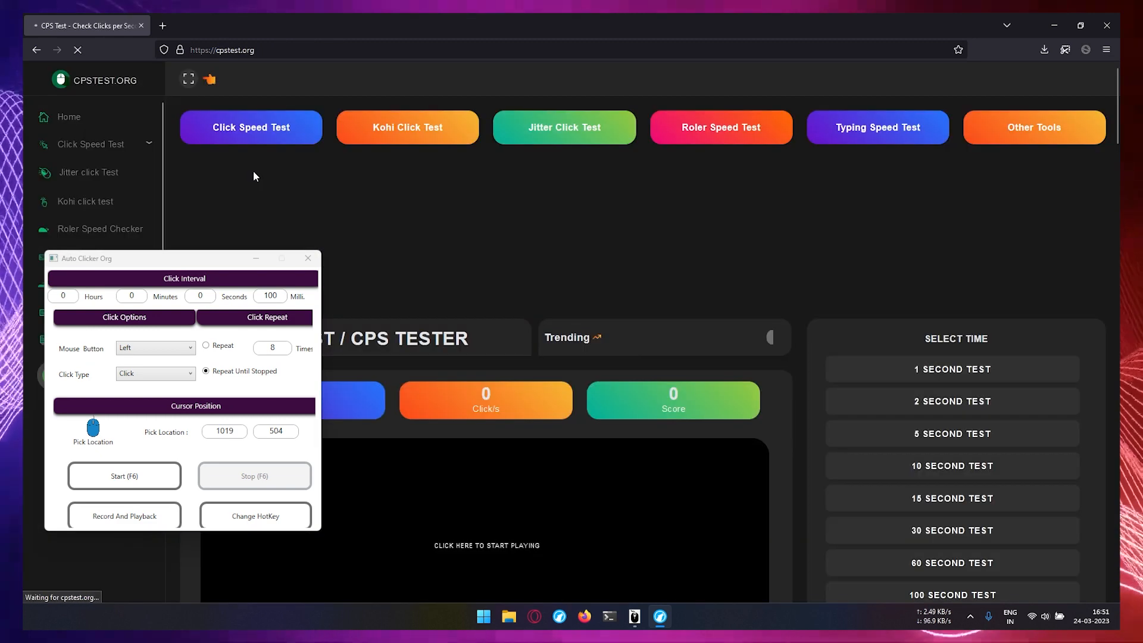
{"action": "scroll", "coordinate": [411, 211], "scroll_direction": "down", "scroll_amount": 3}
{"action": "scroll", "coordinate": [411, 212], "scroll_direction": "up", "scroll_amount": 1}
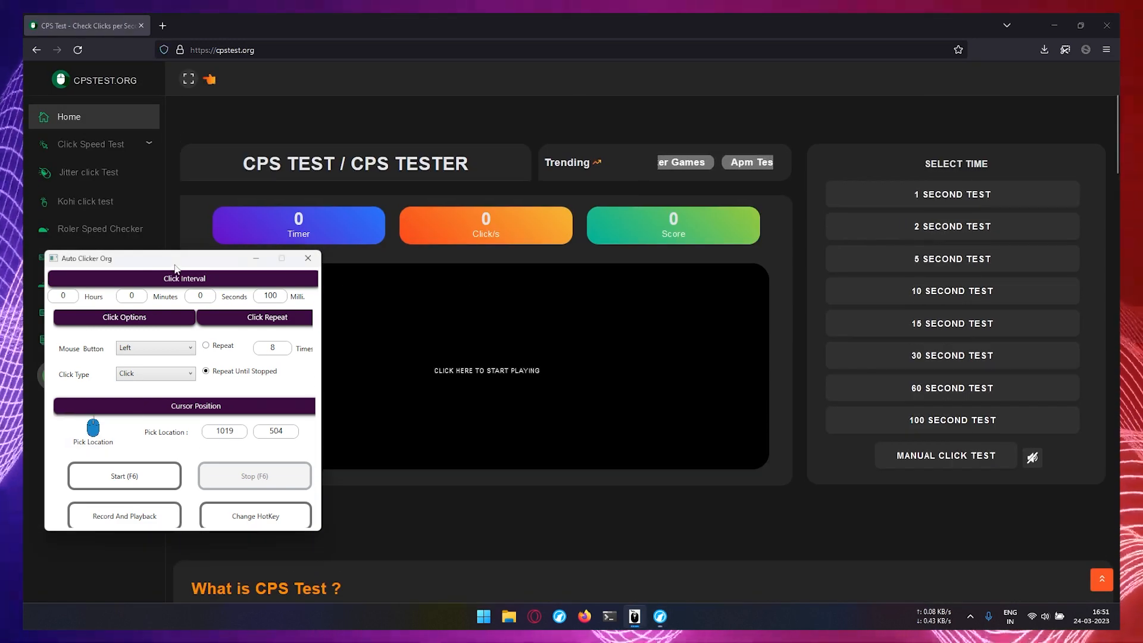
{"action": "left_click_drag", "start_coordinate": [176, 268], "coordinate": [961, 333]}
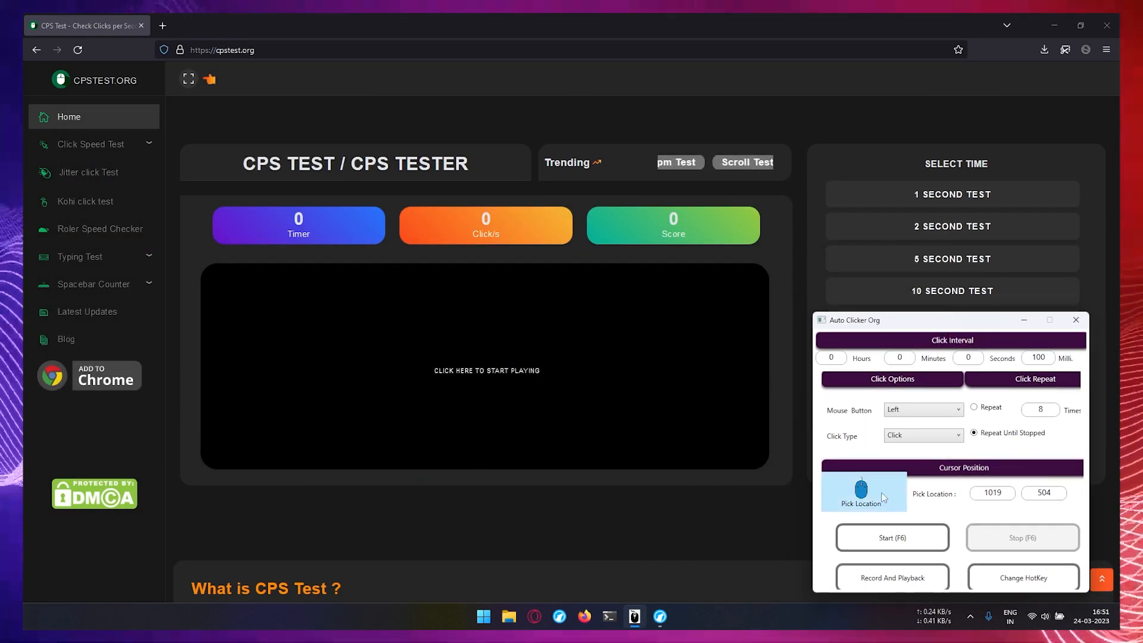
Step: Target the cpstest click pad at 814, 628 and run a 5-second test scoring 9.0 CPS
{"action": "left_click", "coordinate": [879, 493]}
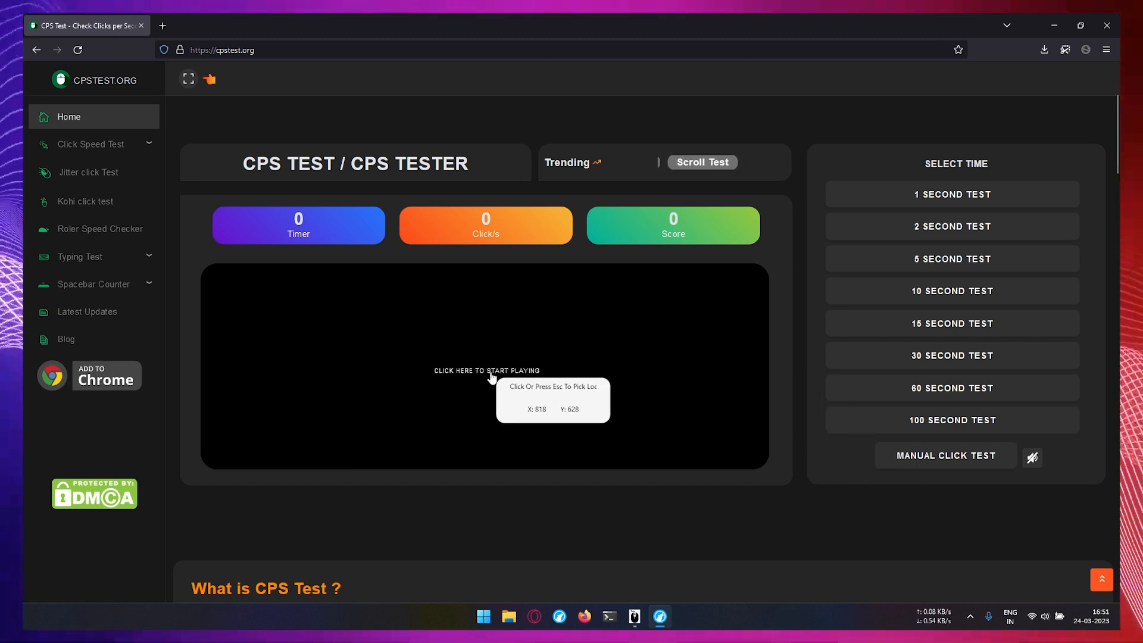
{"action": "left_click", "coordinate": [487, 376]}
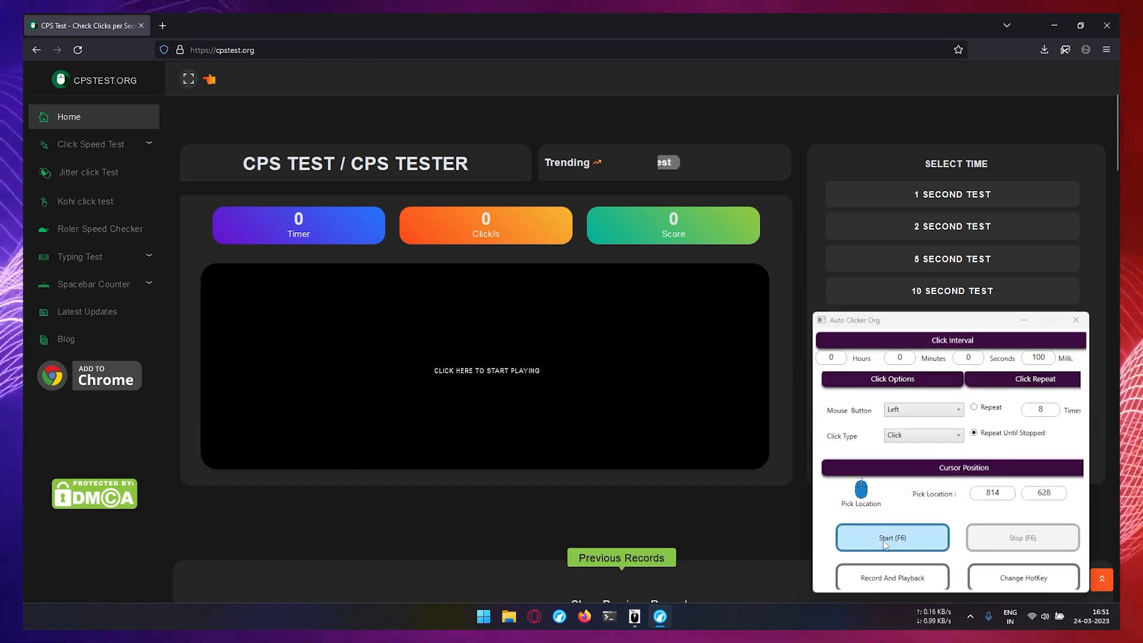
{"action": "left_click", "coordinate": [885, 544]}
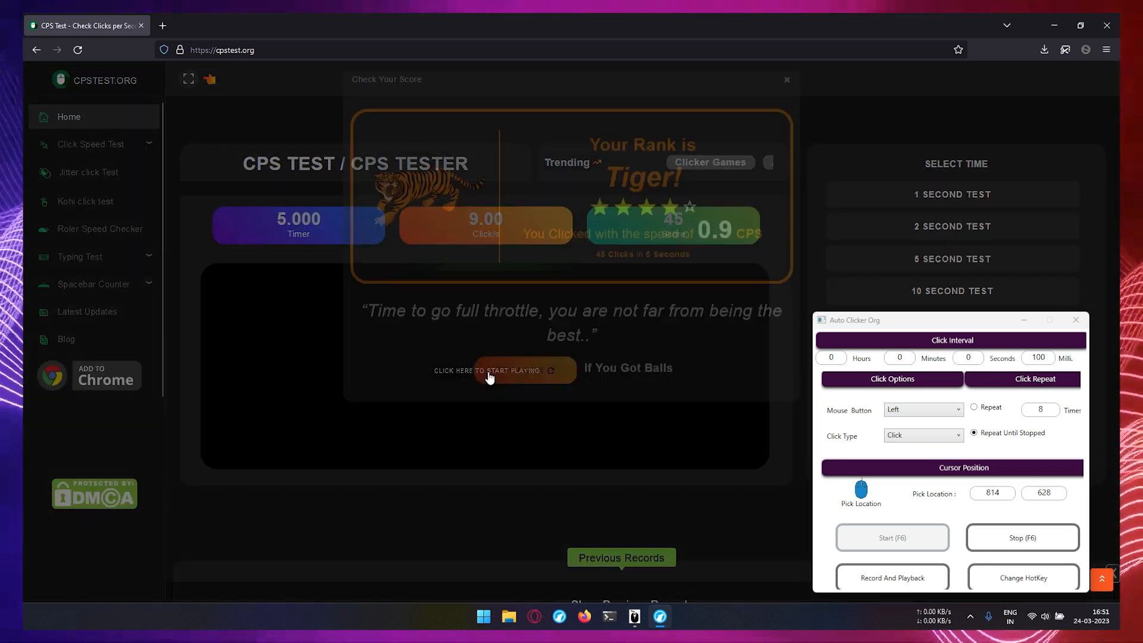
{"action": "key", "text": "F6"}
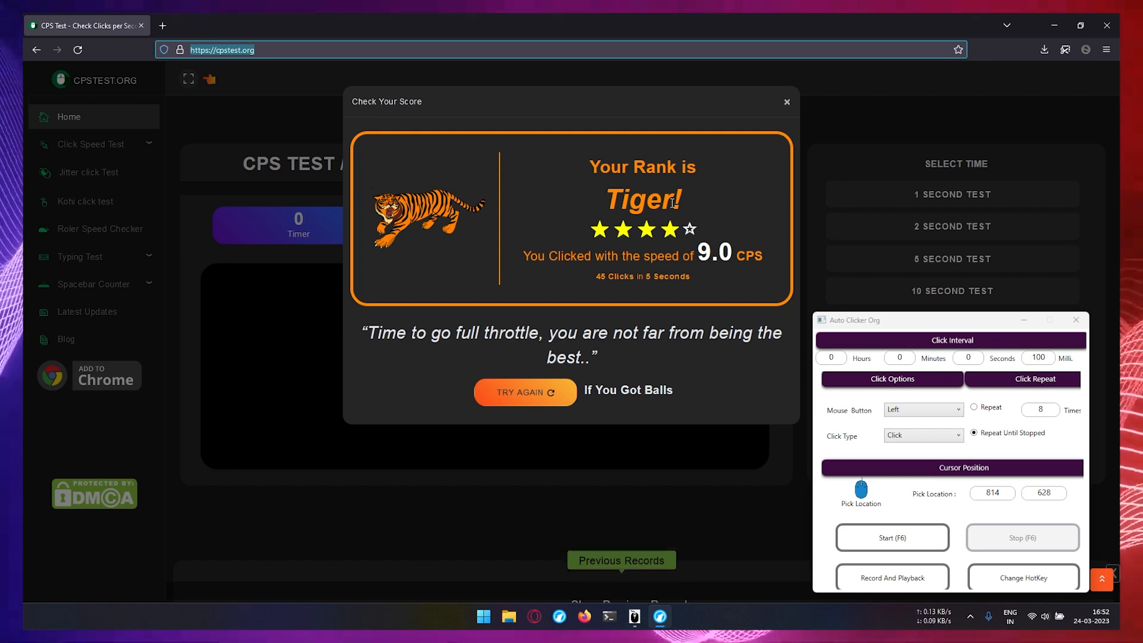
Step: Rerun with a 10 ms interval via F6 and highlight the 197.00 CPS history entry
{"action": "key", "text": "Return"}
{"action": "key", "text": "F6"}
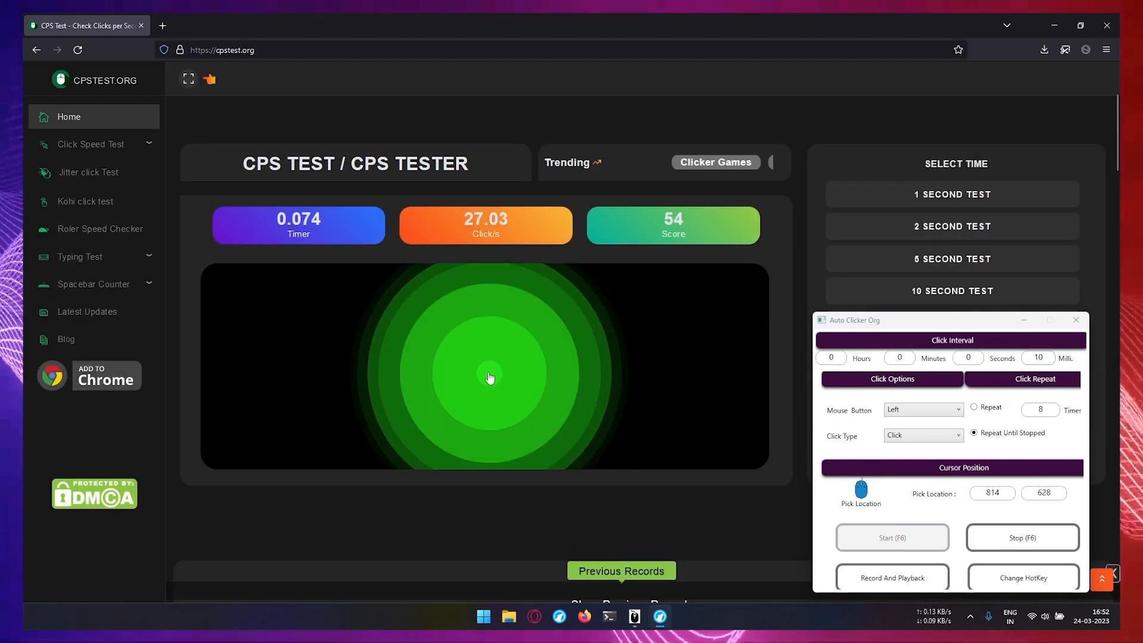
{"action": "key", "text": "F6"}
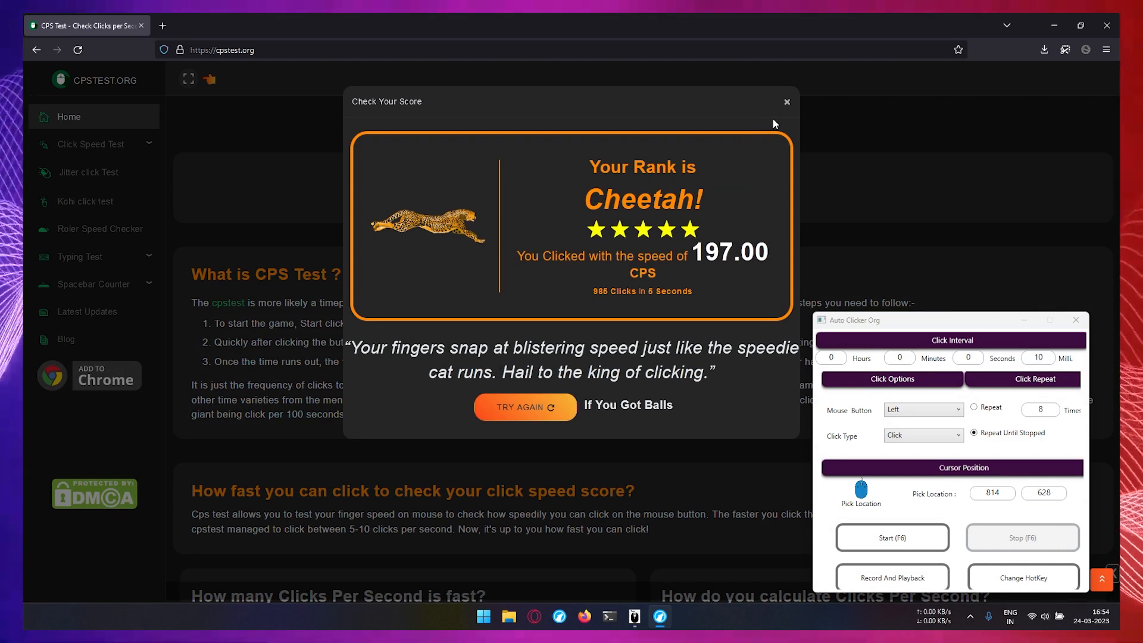
{"action": "key", "text": "Return"}
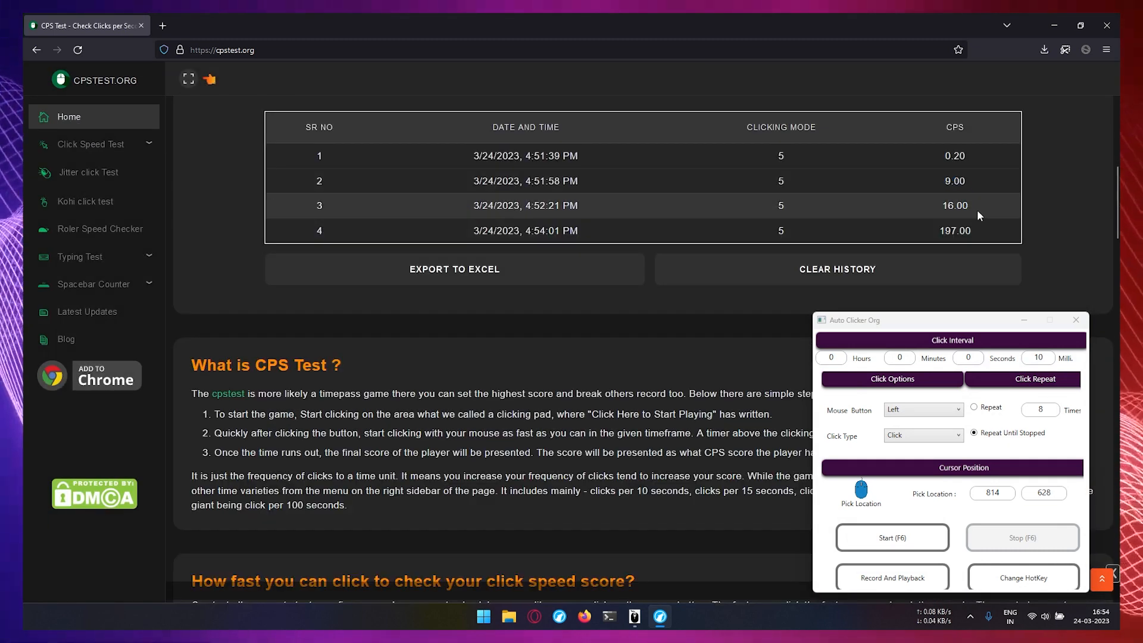
{"action": "left_click_drag", "start_coordinate": [968, 224], "coordinate": [925, 238]}
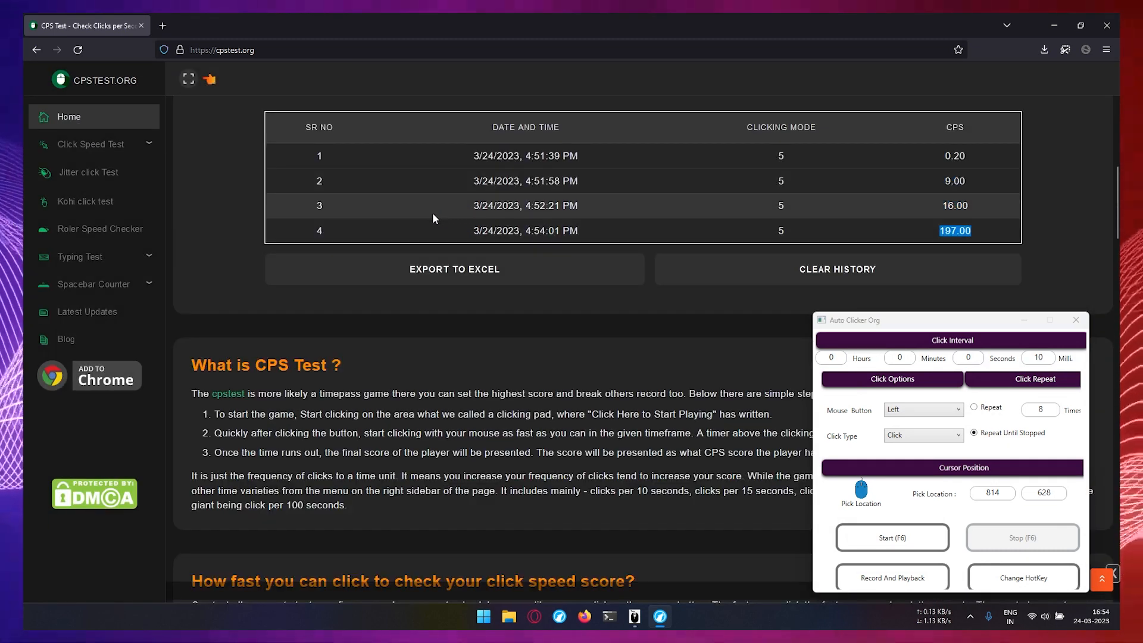